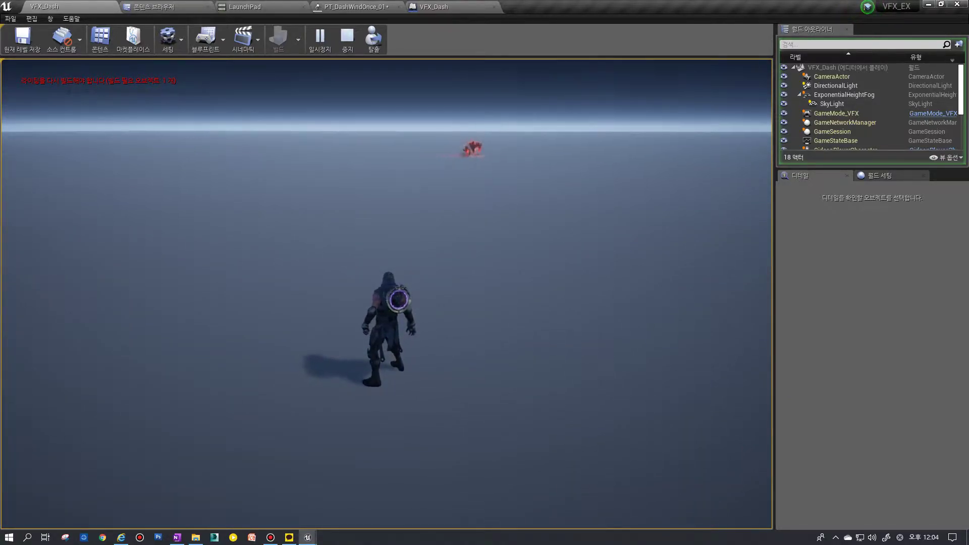
Playtest the VFX_Dash level again, freeing the camera and tilting the view toward the burning character.
key("F8")
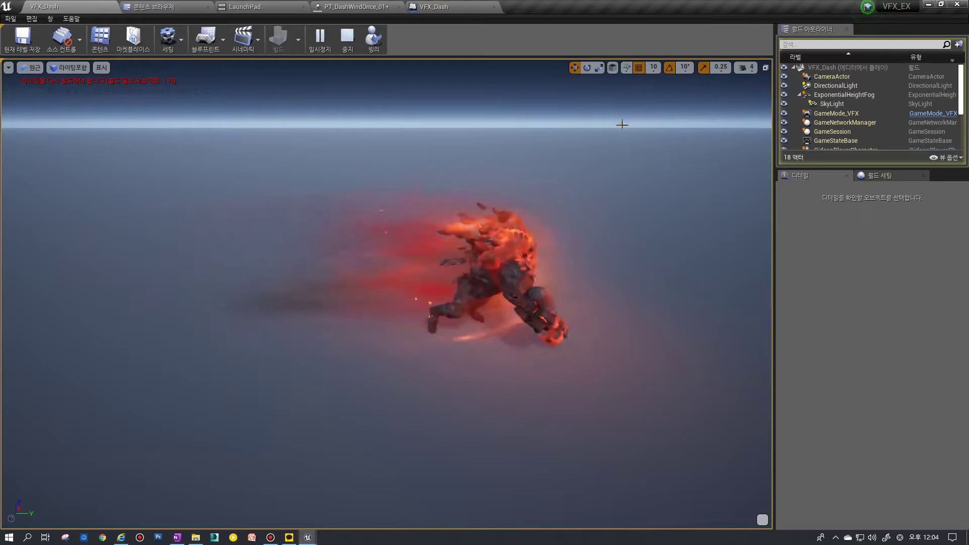
key("Escape")
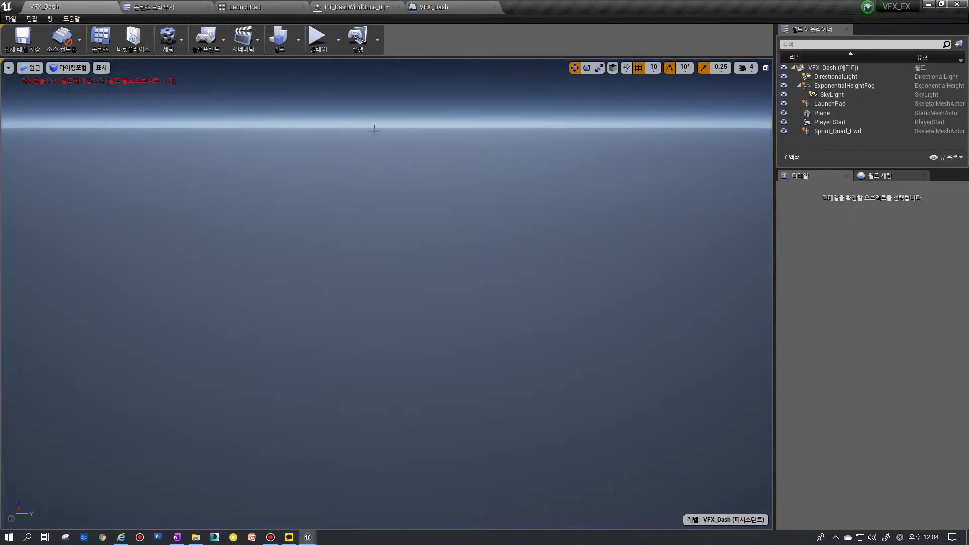
right_click_drag(374, 130, 372, 132)
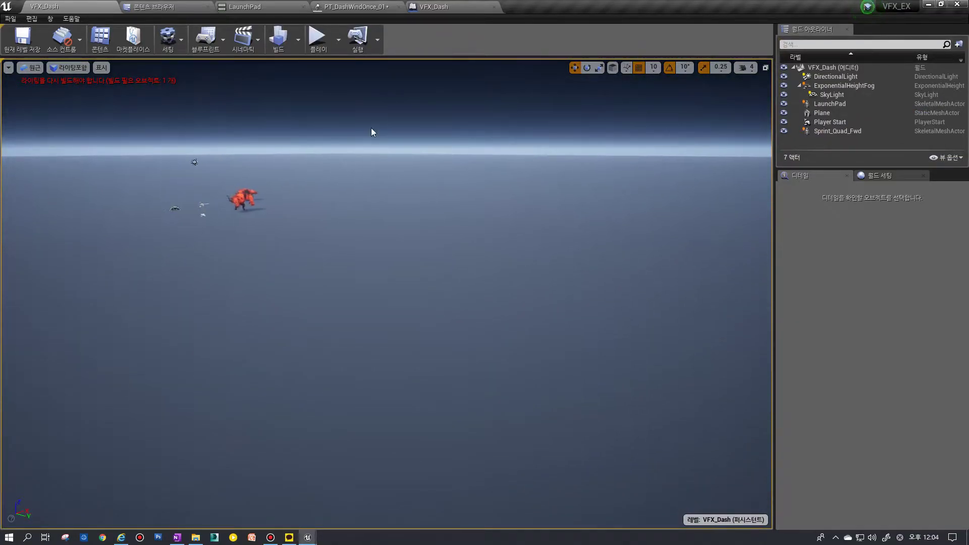
left_click(317, 36)
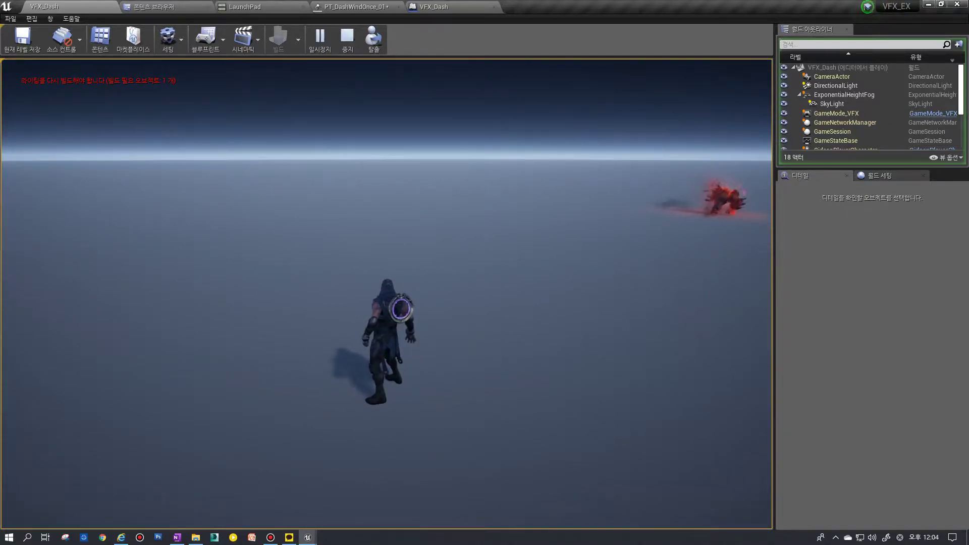
key("Escape")
In PT_DashWindOnce_01, solo Dash_03 and Dash_02 to preview them, then unsolo both.
left_click(353, 6)
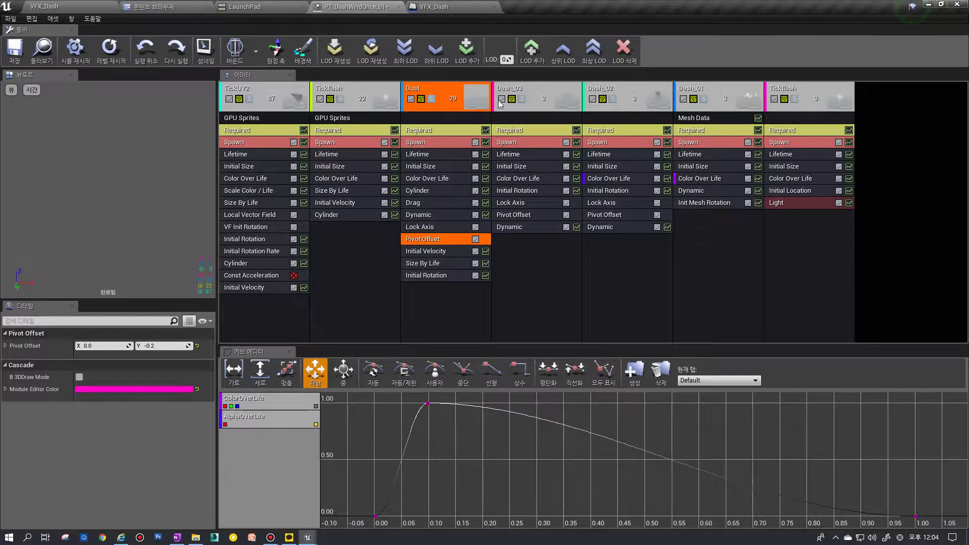
left_click(522, 99)
left_click(612, 99)
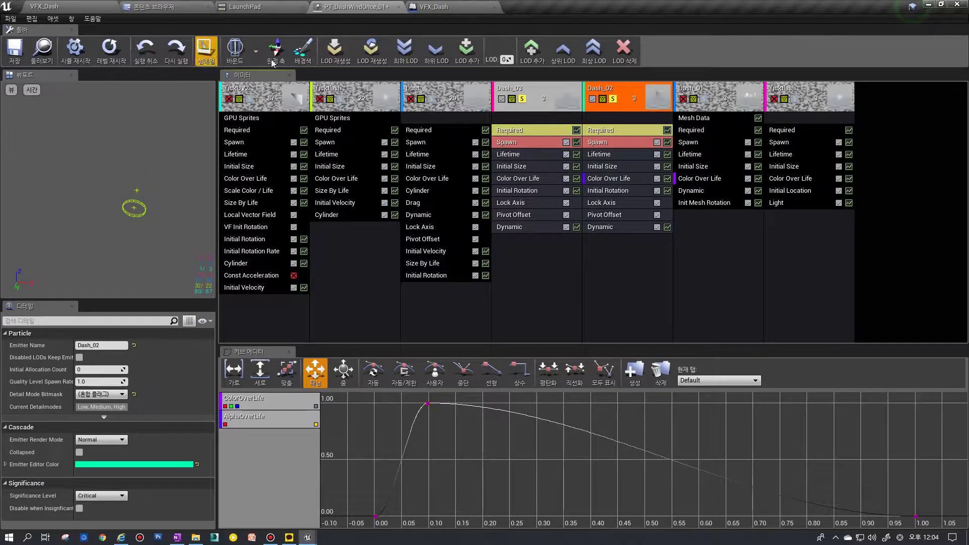
left_click(522, 98)
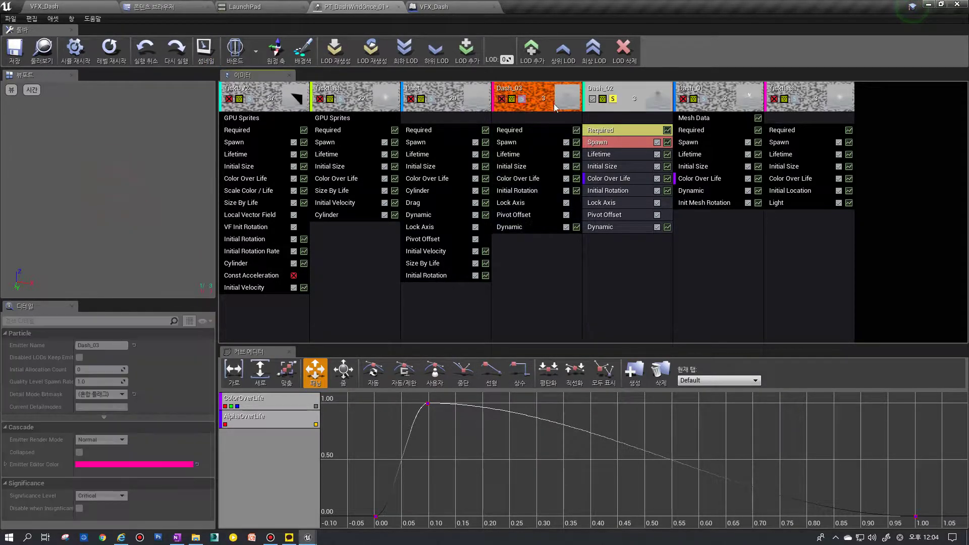
left_click(613, 99)
Open the MT_DashWind_02 material, then Dash_03's MT_DashWind_03 material, for editing.
left_click(623, 130)
double_click(83, 363)
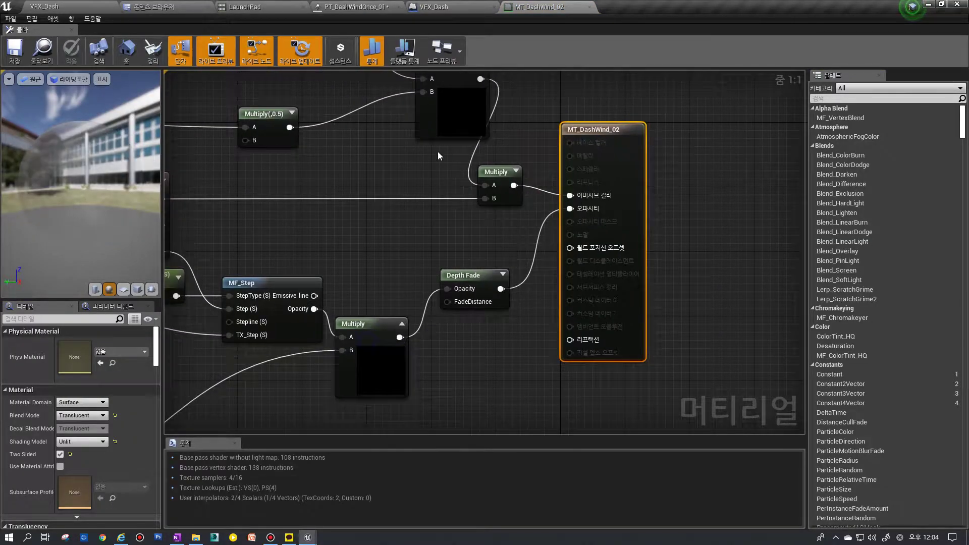
left_click(202, 7)
left_click(439, 7)
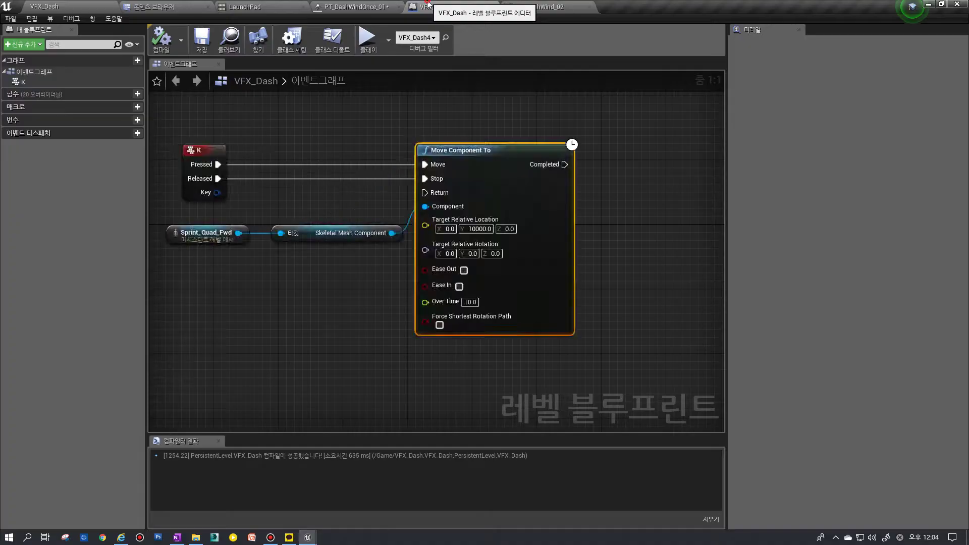
left_click(371, 7)
left_click(551, 104)
double_click(103, 359)
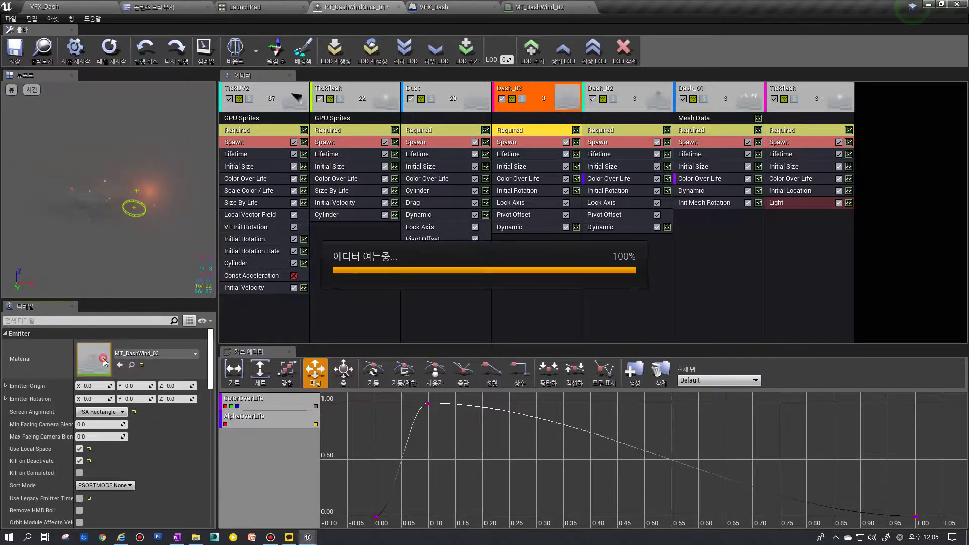
Set the Ref scalar parameter's default value to 0.0 in MT_DashWind_03 and save the material.
scroll(580, 212, "down", 2)
scroll(470, 262, "down", 1)
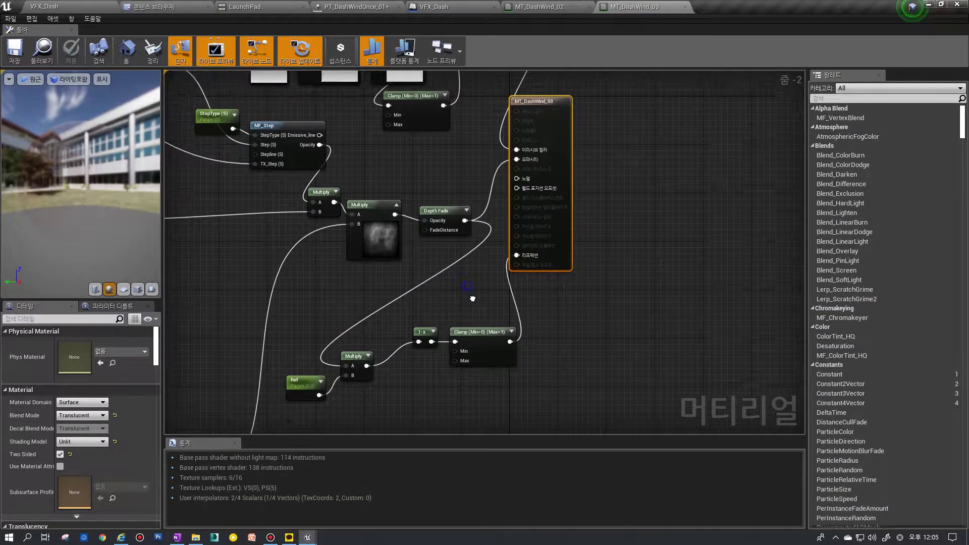
right_click_drag(372, 321, 389, 281)
left_click(314, 328)
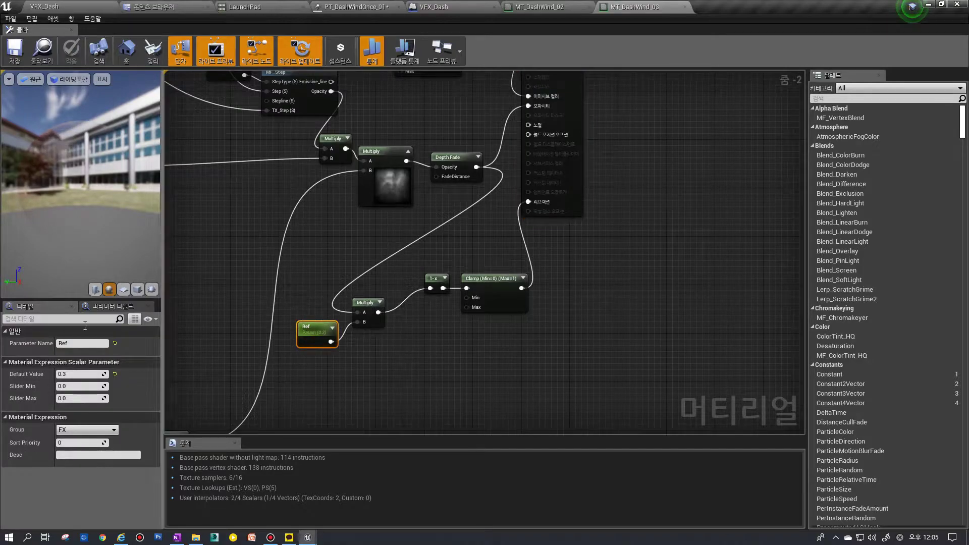
type("0")
key("Return")
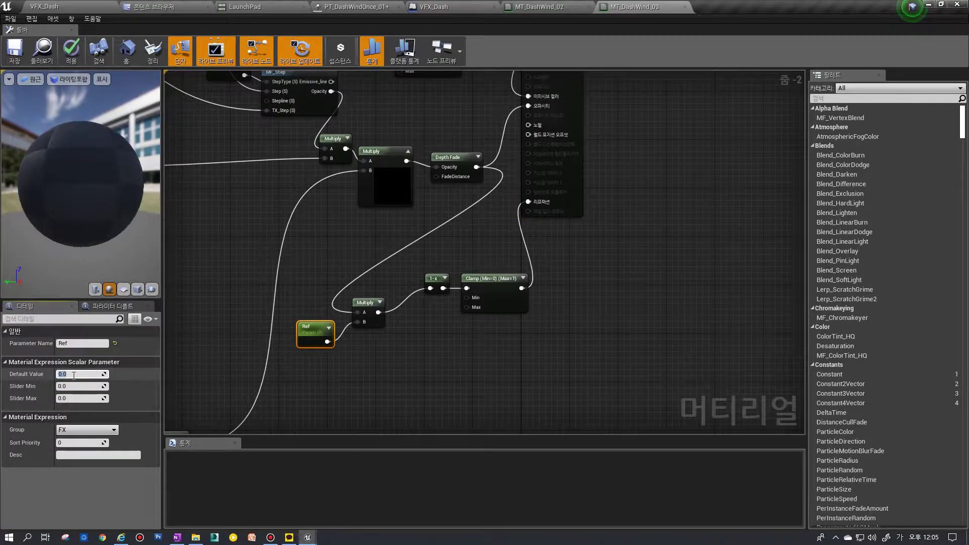
left_click(14, 54)
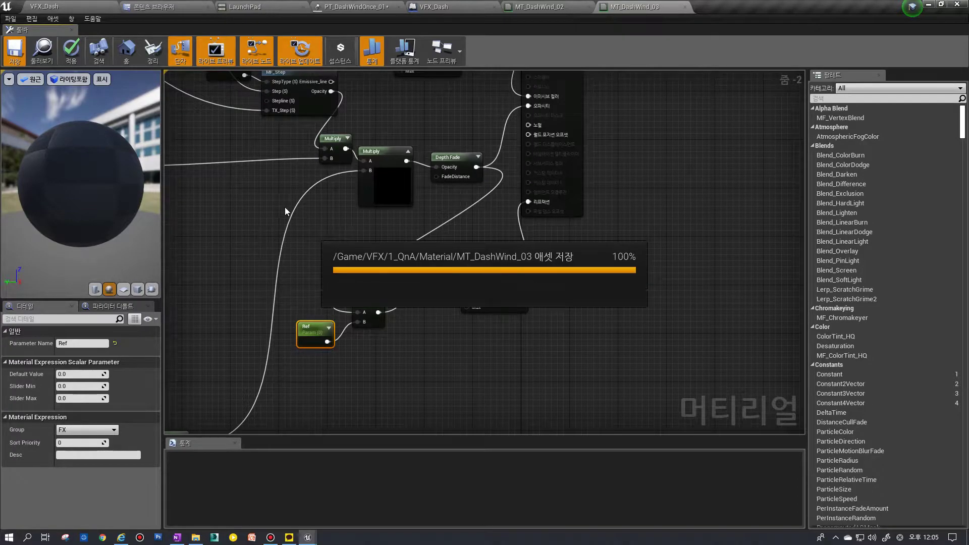
left_click(333, 5)
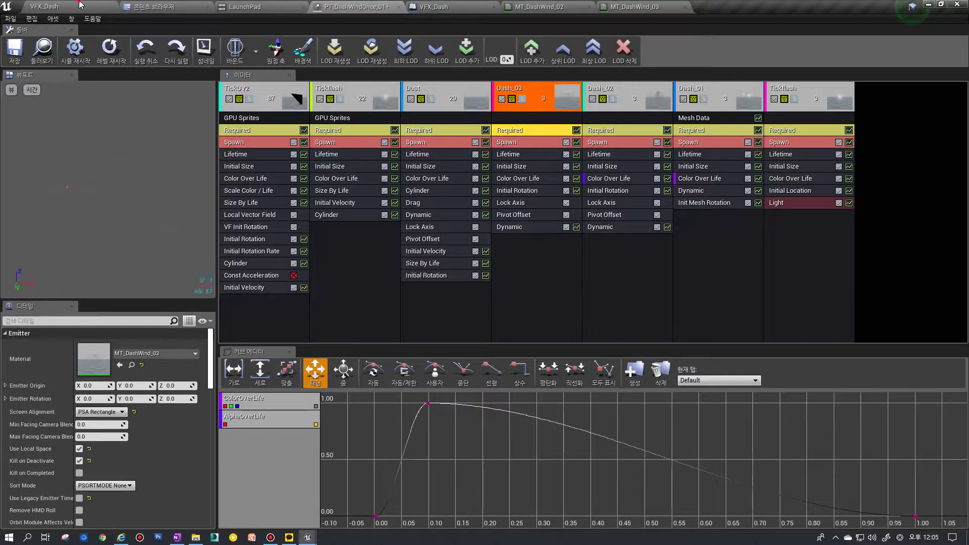
Run the VFX_Dash level twice to watch the red dash effect, stopping each time.
left_click(79, 5)
left_click(315, 39)
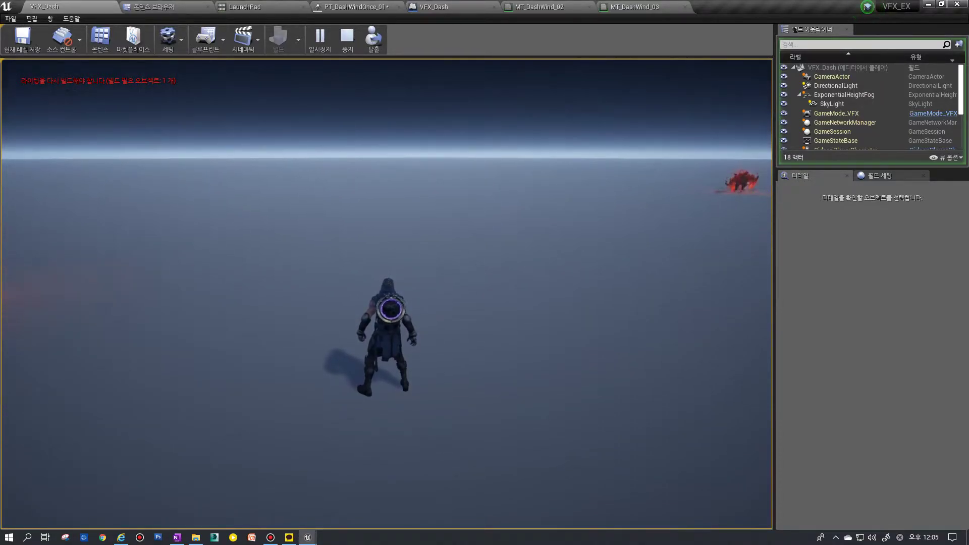
key("Escape")
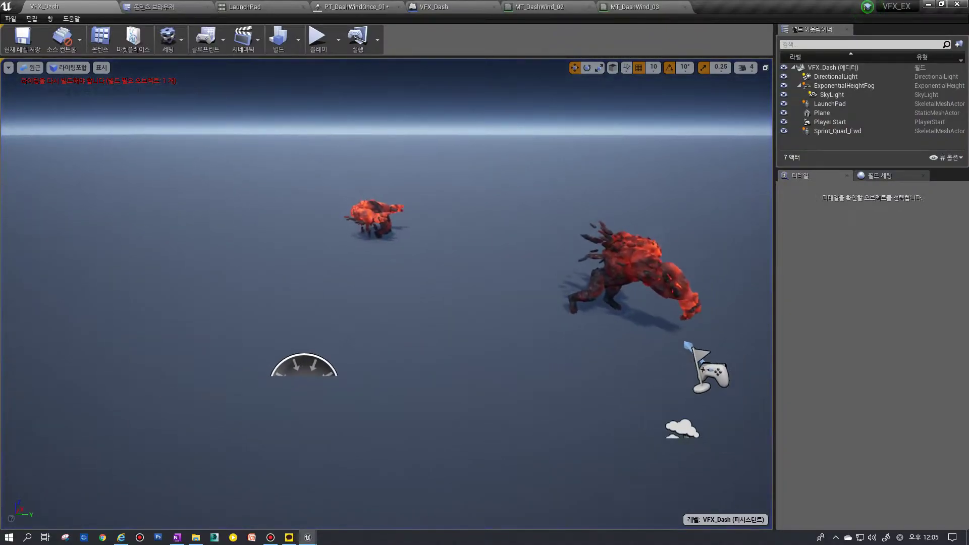
left_click(318, 38)
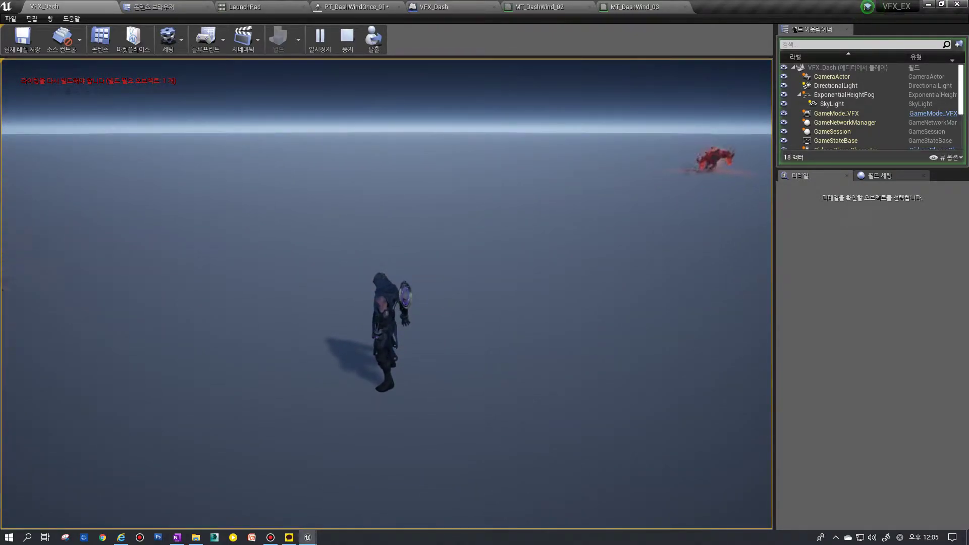
key("Escape")
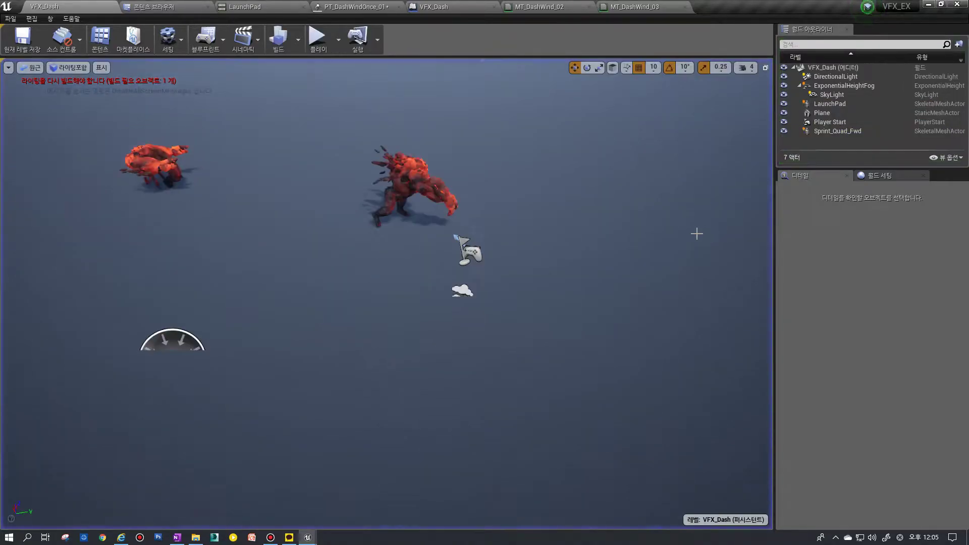
Orbit toward the two burning characters and playtest the fiery dash in VFX_Dash once more.
left_click(371, 4)
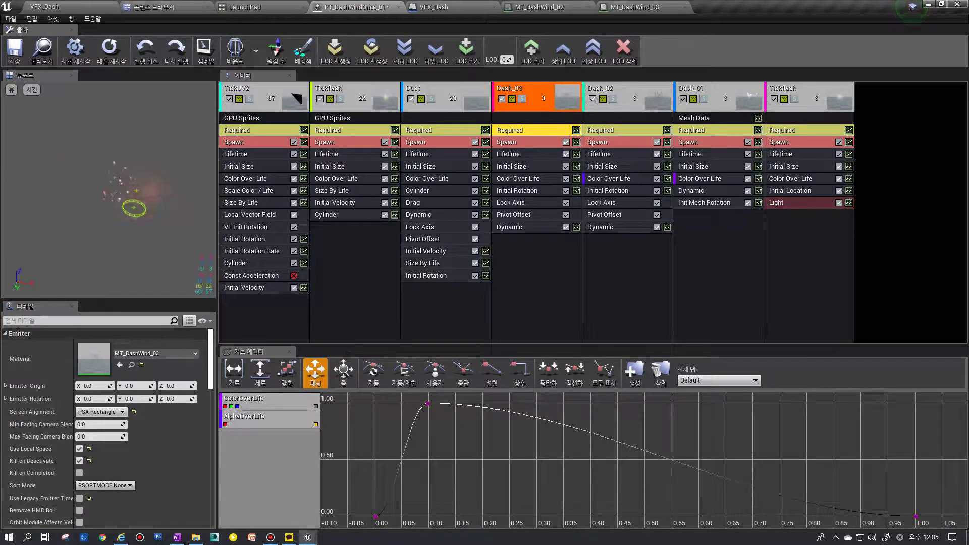
left_click(44, 6)
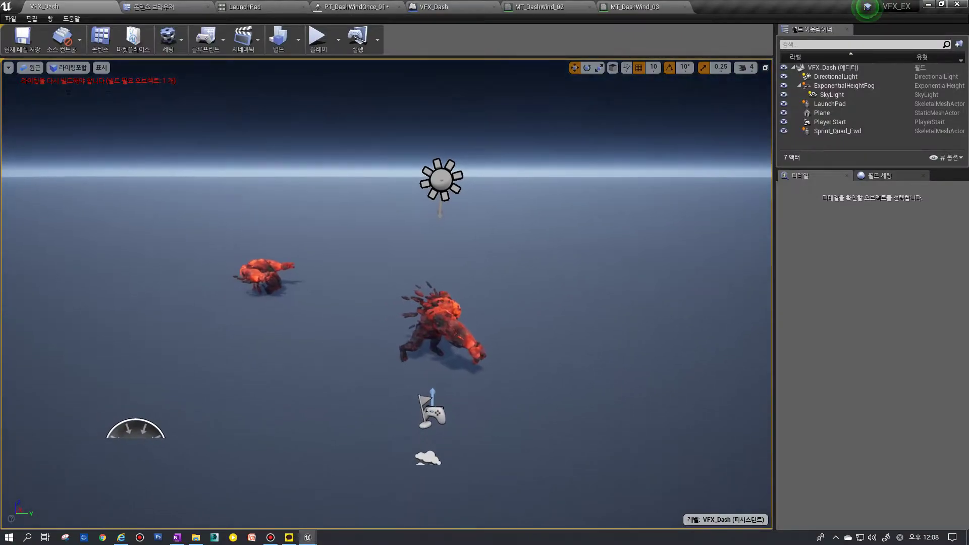
right_click_drag(501, 327, 512, 353)
left_click(319, 49)
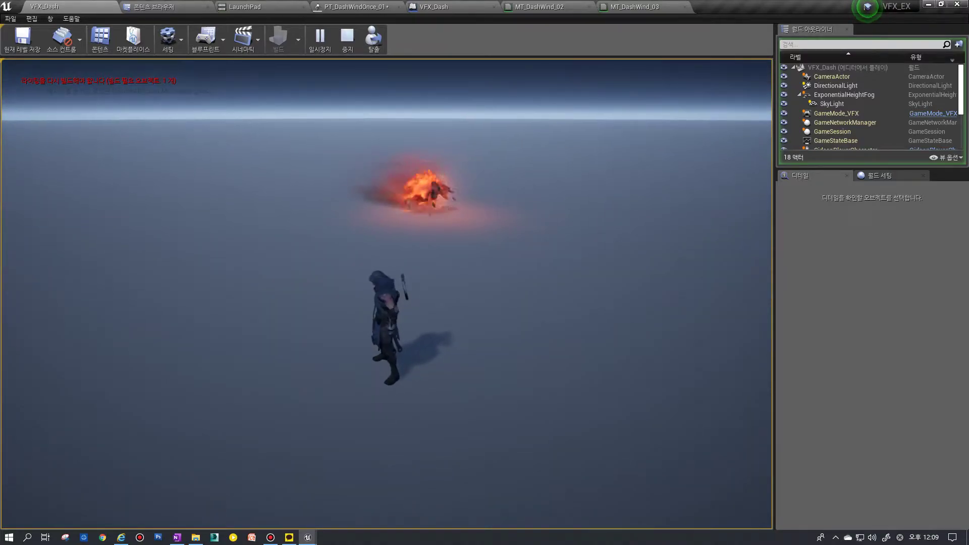
key("Escape")
left_click(354, 7)
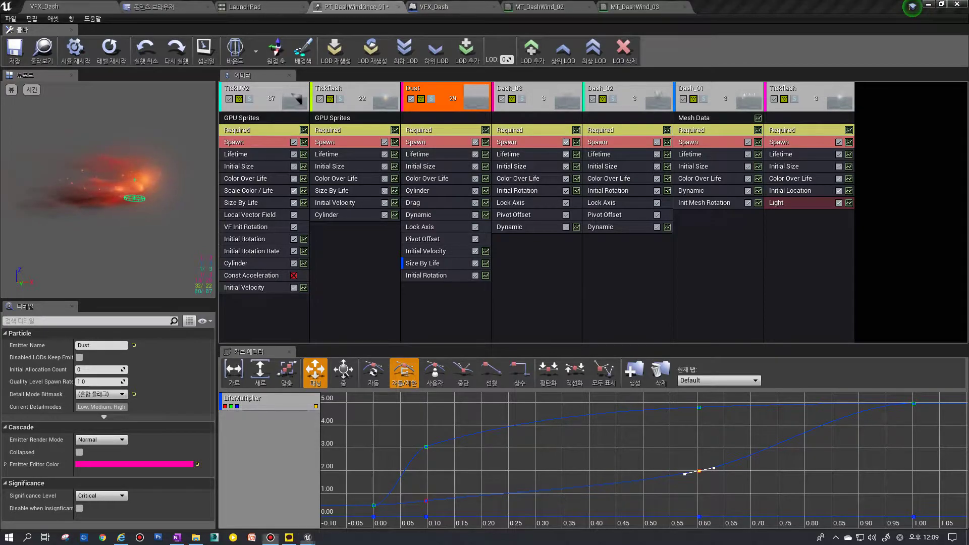
Solo the Dust emitter and raise its Size By Life curve key at 0.60 to about 4.18.
left_click(440, 115)
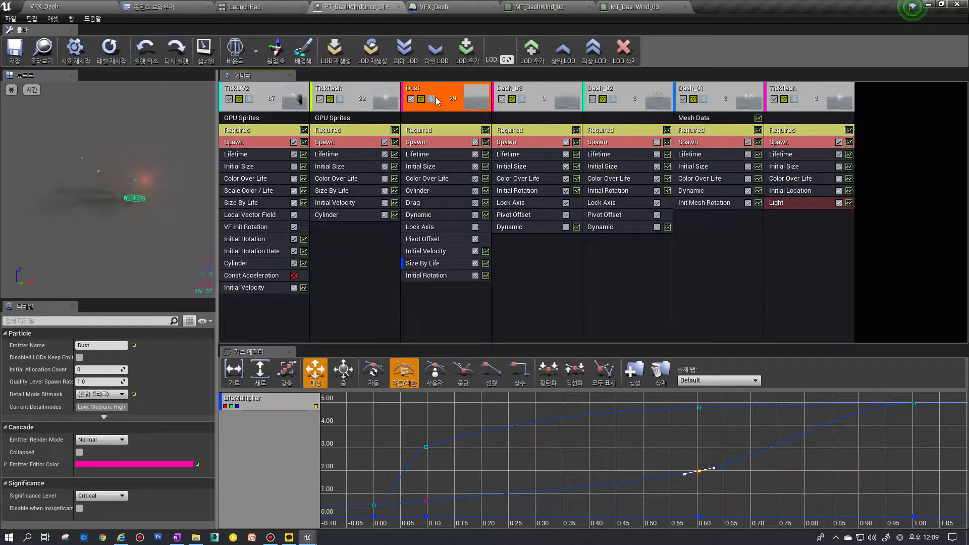
left_click(431, 99)
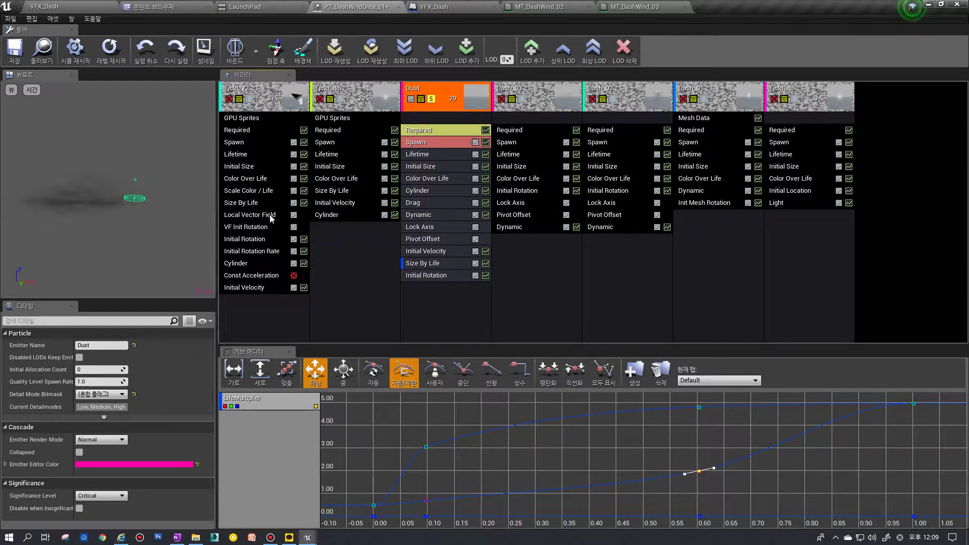
left_click(450, 262)
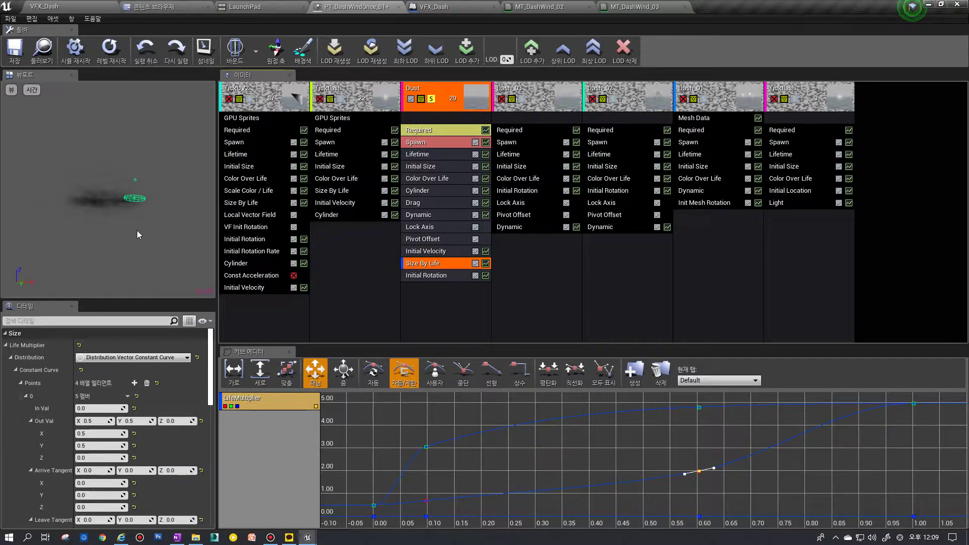
mouse_move(138, 230)
left_mouse_down()
mouse_move(108, 201)
mouse_move(76, 202)
left_mouse_up()
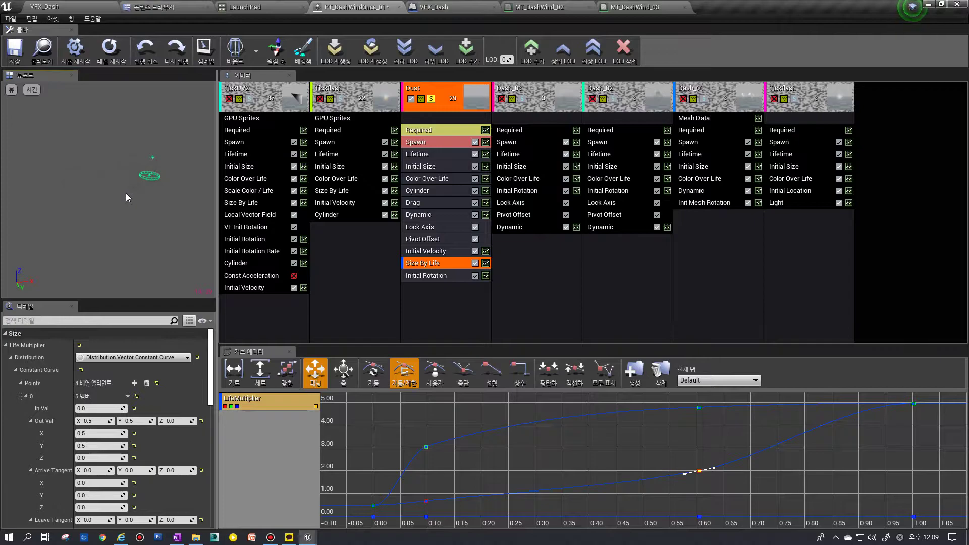
left_click(669, 483)
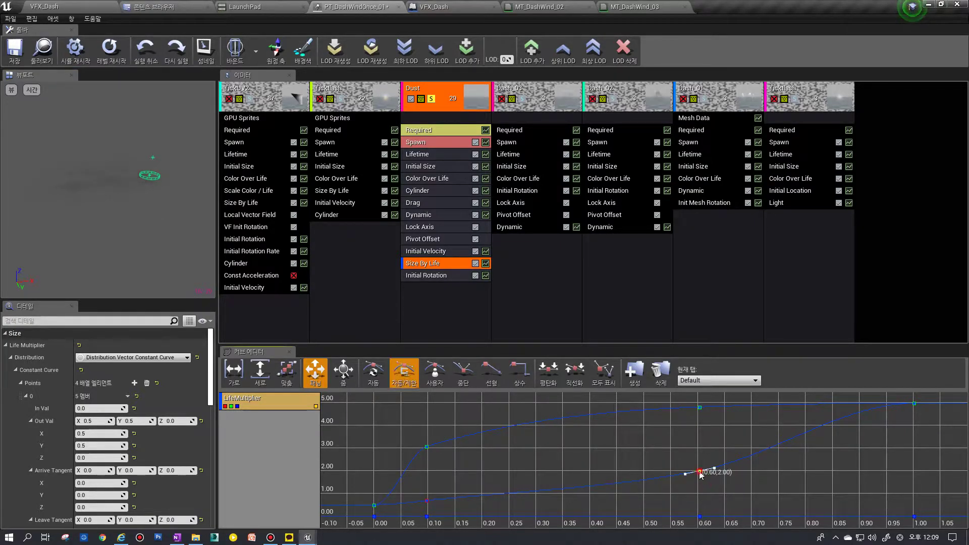
left_click_drag(700, 445, 699, 423)
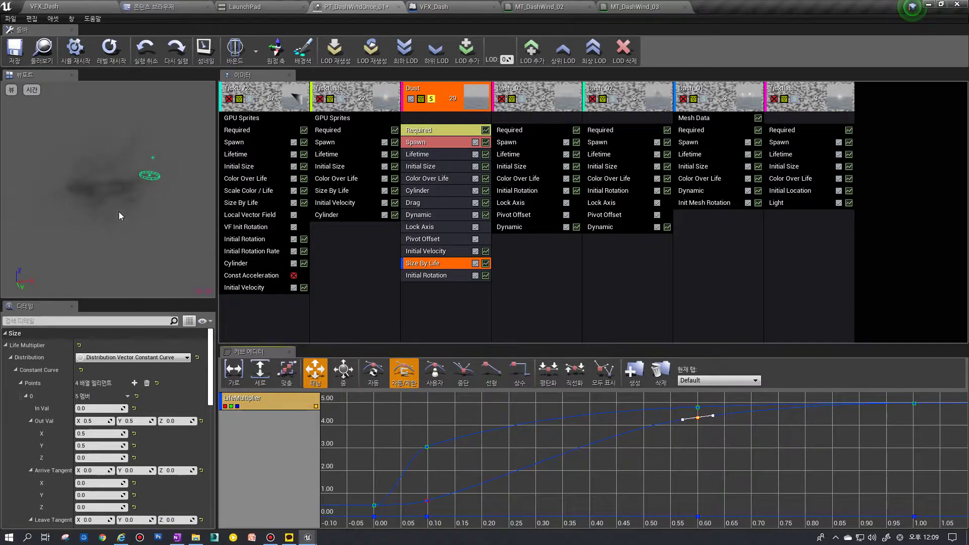
Review the Dust and TickUV2 emitter settings, then unsolo Dust so all emitters play.
left_click(434, 121)
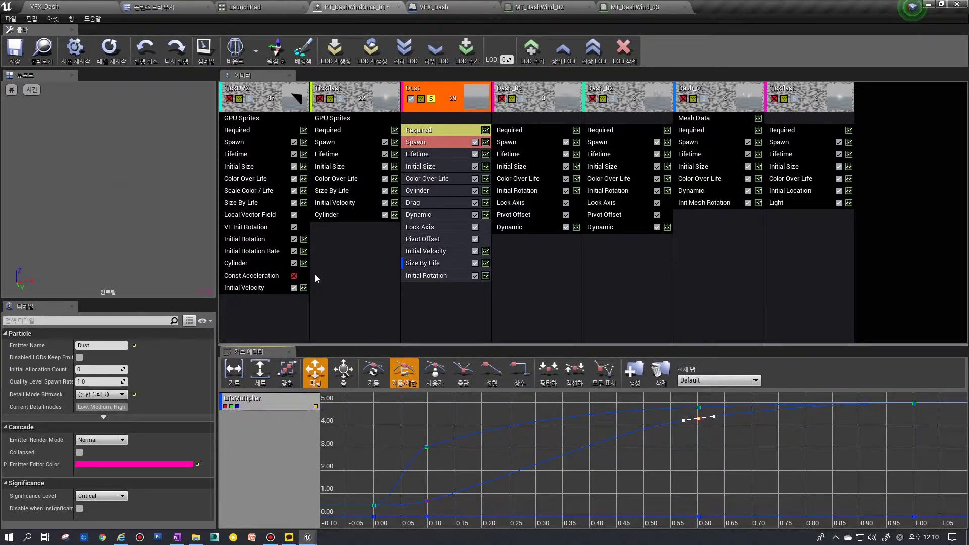
left_click(251, 229)
left_click(432, 99)
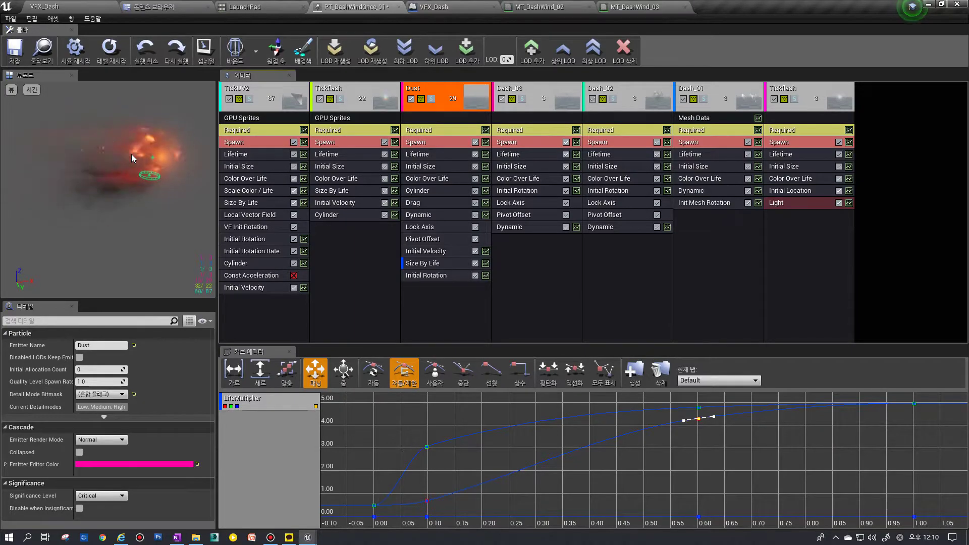
left_click(433, 7)
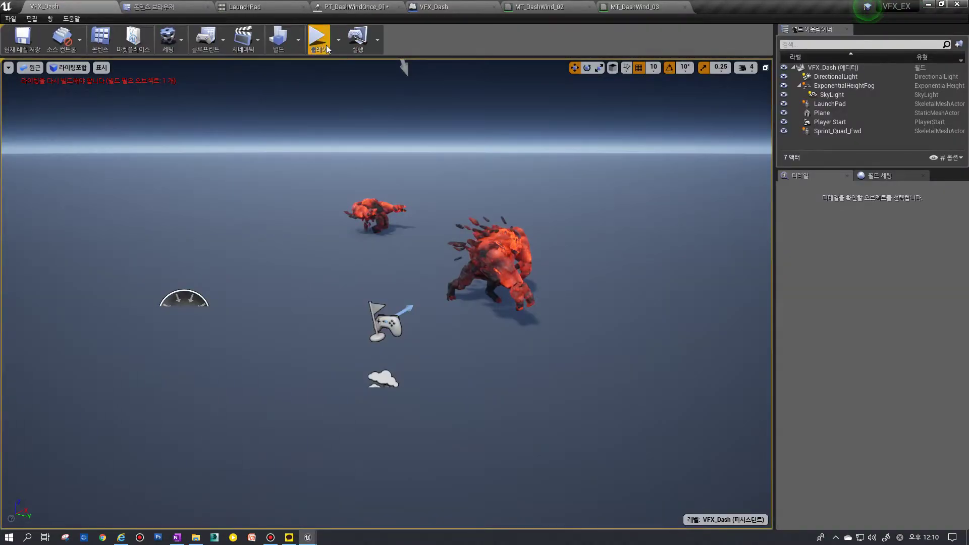
Playtest the dash on the running character, ejecting with F8 to watch it freely.
left_click(326, 45)
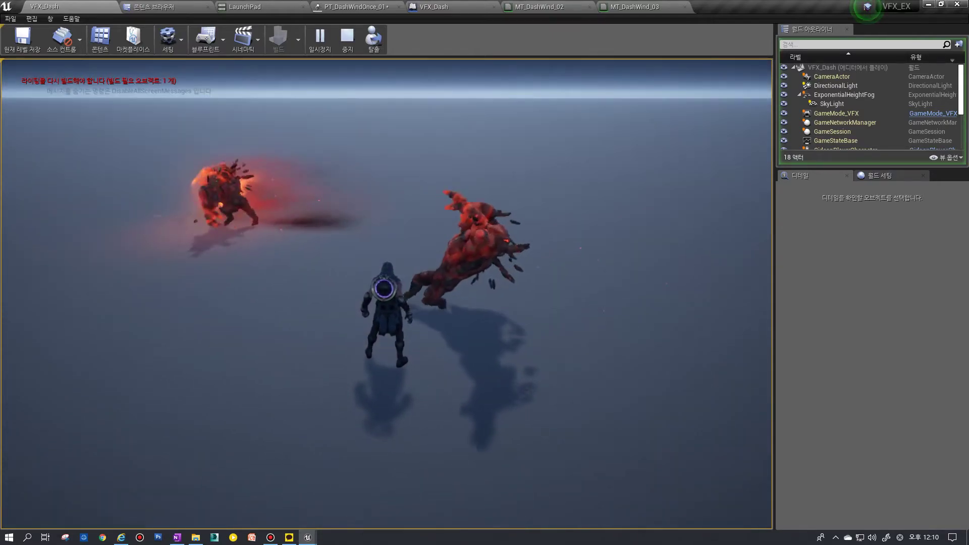
key("F8")
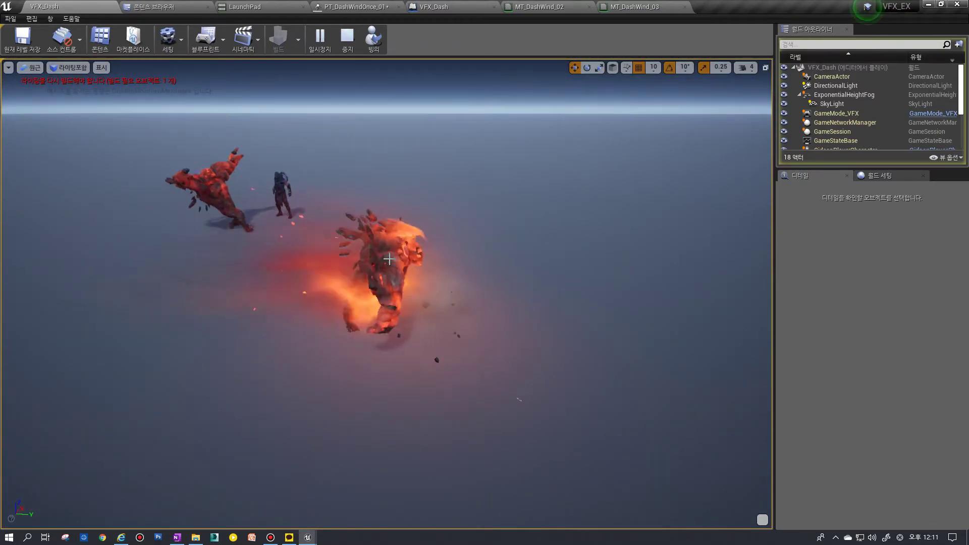
left_click(379, 7)
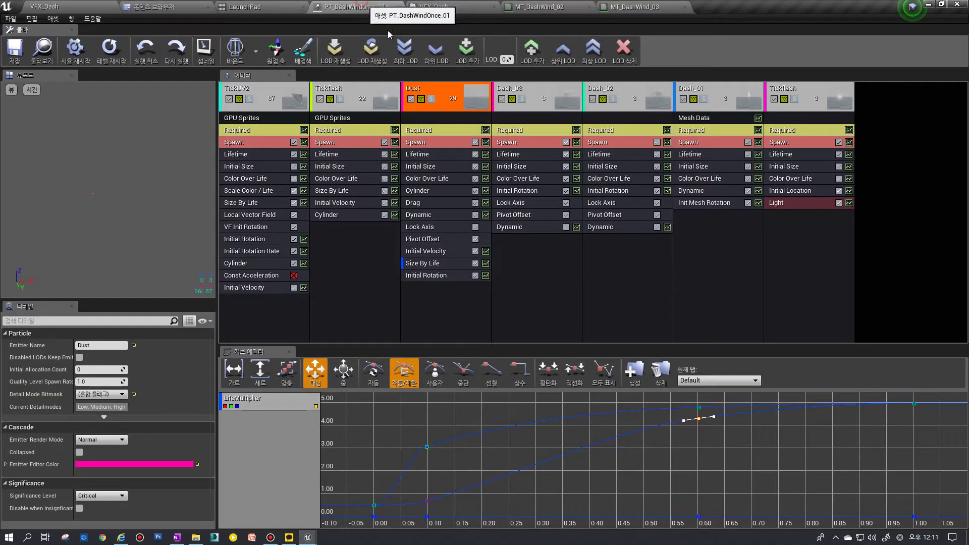
Inspect the Dash_03, Dash_02 and Dash_01 dynamic parameters, then float Cascade over the running level.
left_click(445, 215)
left_click(547, 202)
left_click(530, 227)
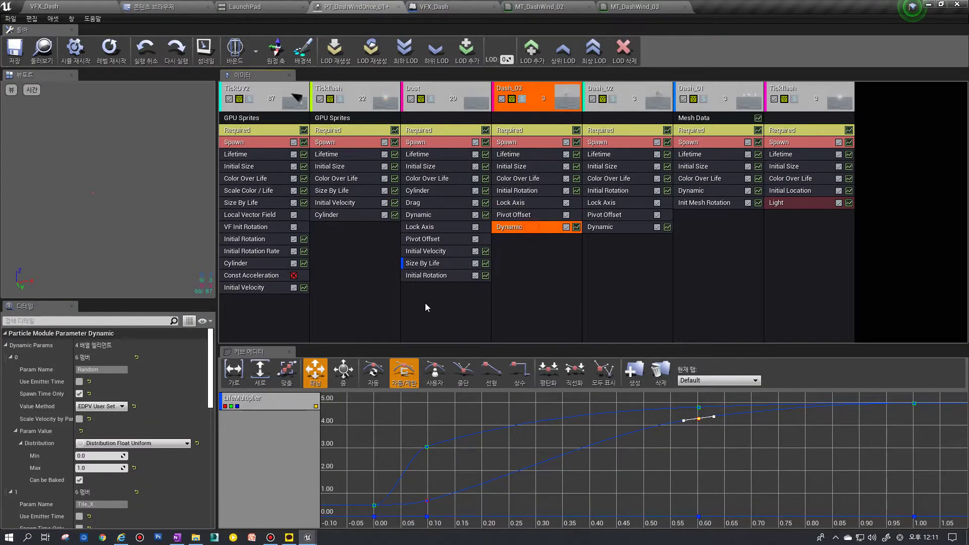
left_click(600, 227)
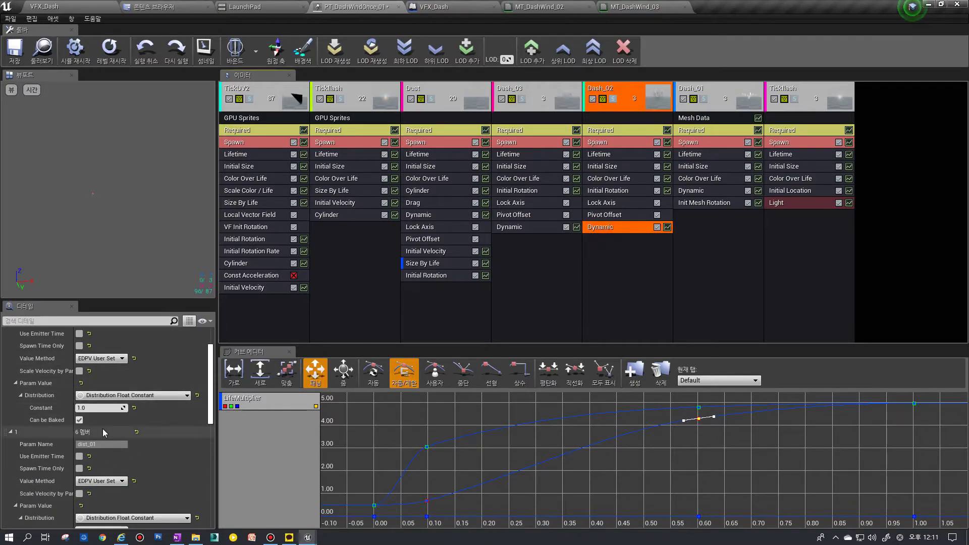
scroll(105, 433, "up", 3)
left_click(702, 191)
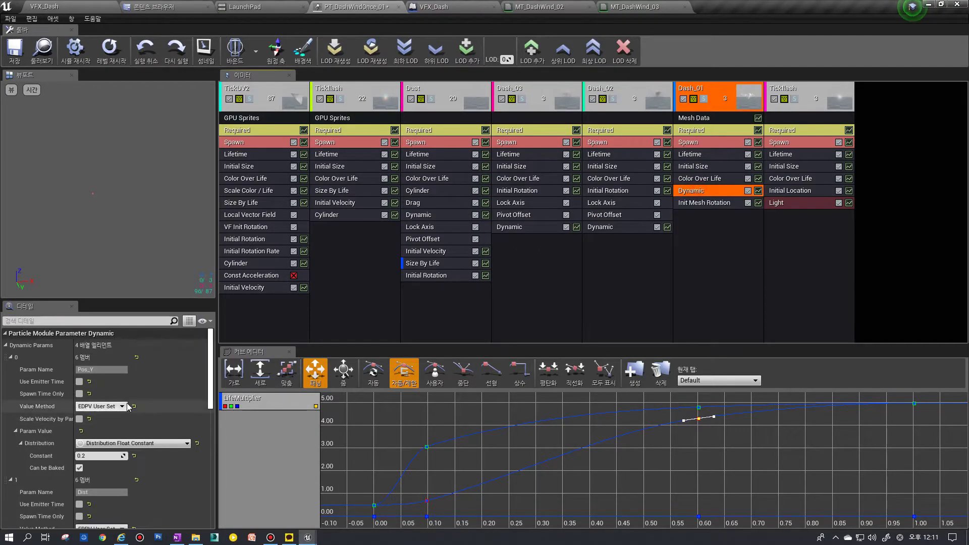
scroll(110, 424, "down", 2)
left_click_drag(351, 6, 561, 129)
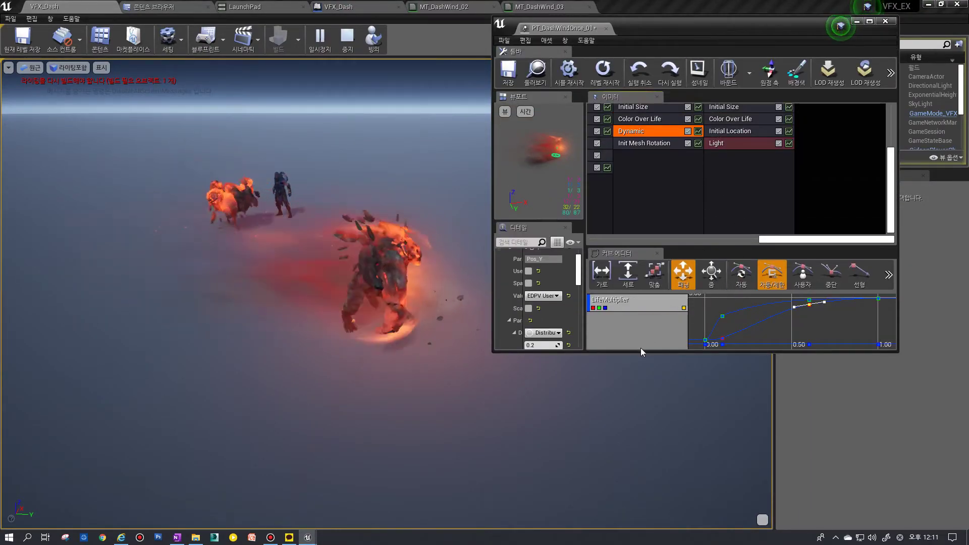
Try Dash_01 Pos_Y constants 1.0, 5.0 and 0.25, settle on 1.1, then stop the playtest.
left_click_drag(641, 355, 626, 453)
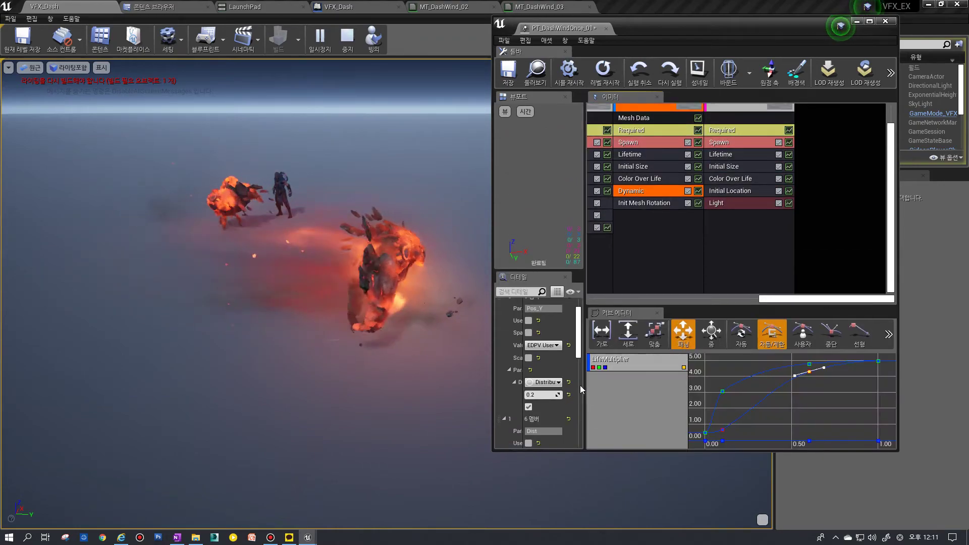
left_click_drag(581, 386, 647, 386)
type("1")
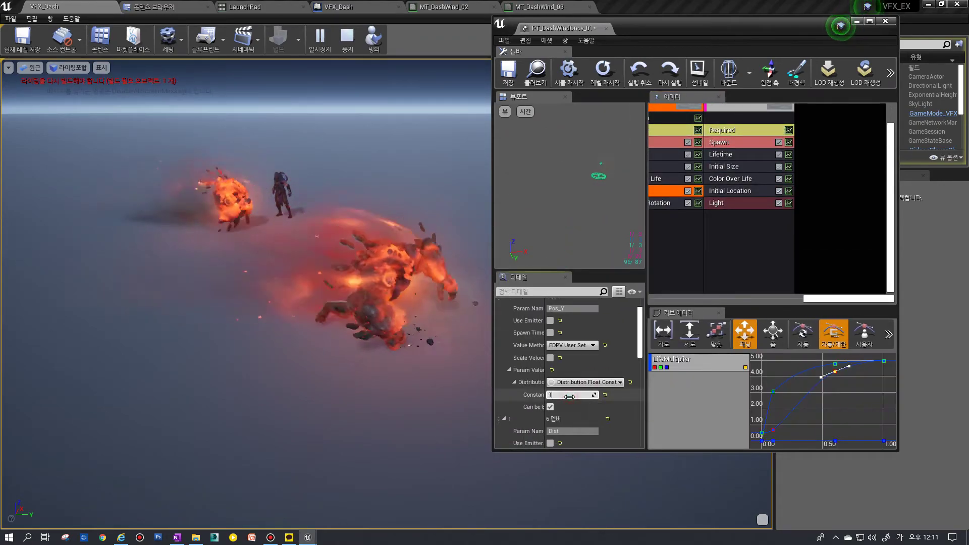
key("Return")
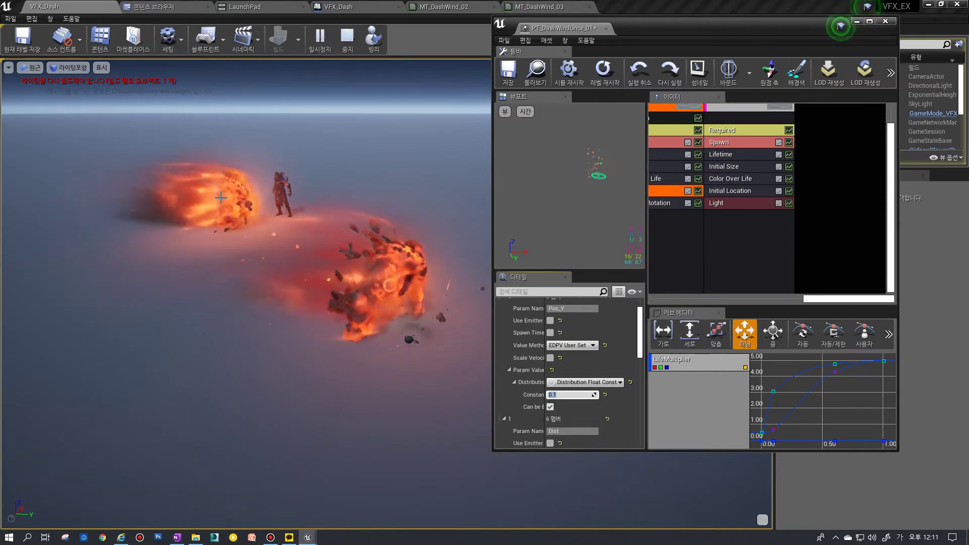
type("5")
key("Return")
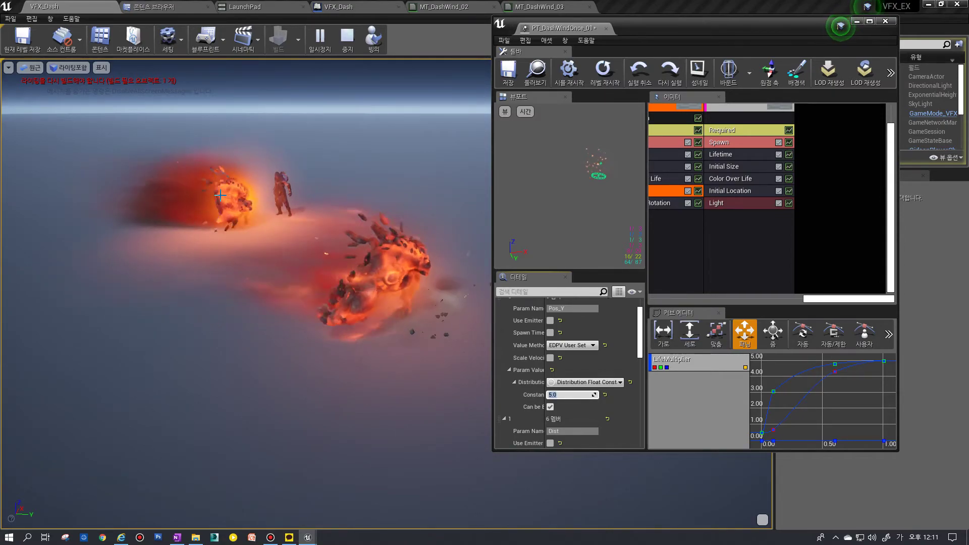
type("0.25")
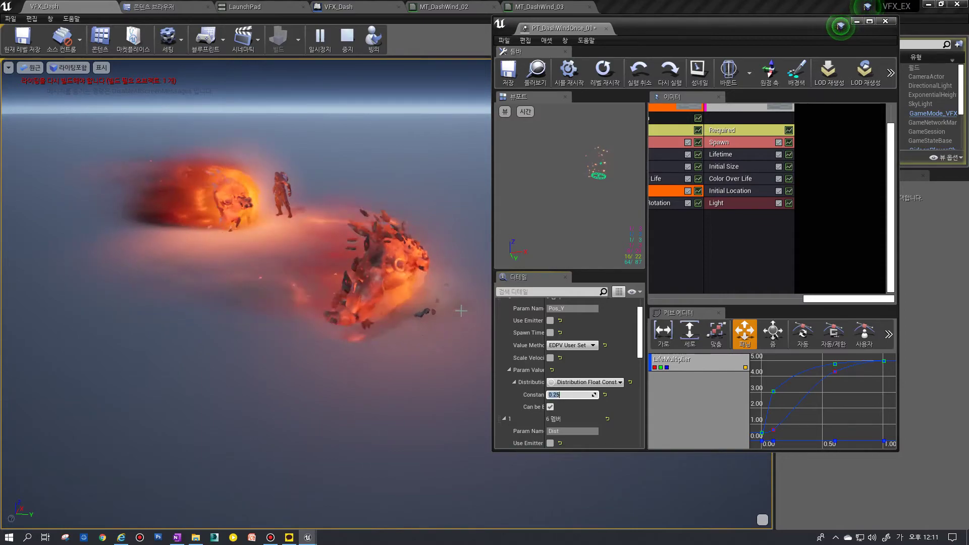
type(".1")
key("Return")
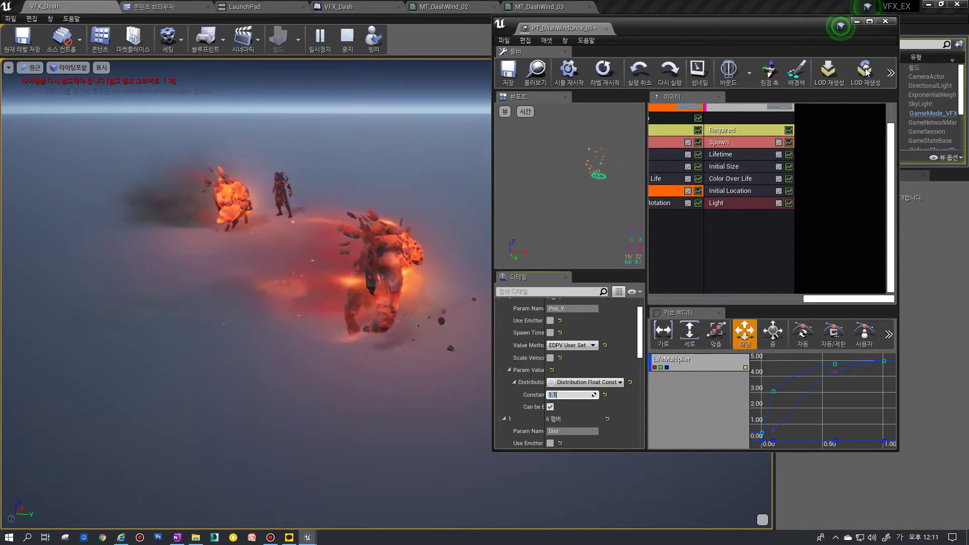
left_click(261, 13)
left_click(348, 37)
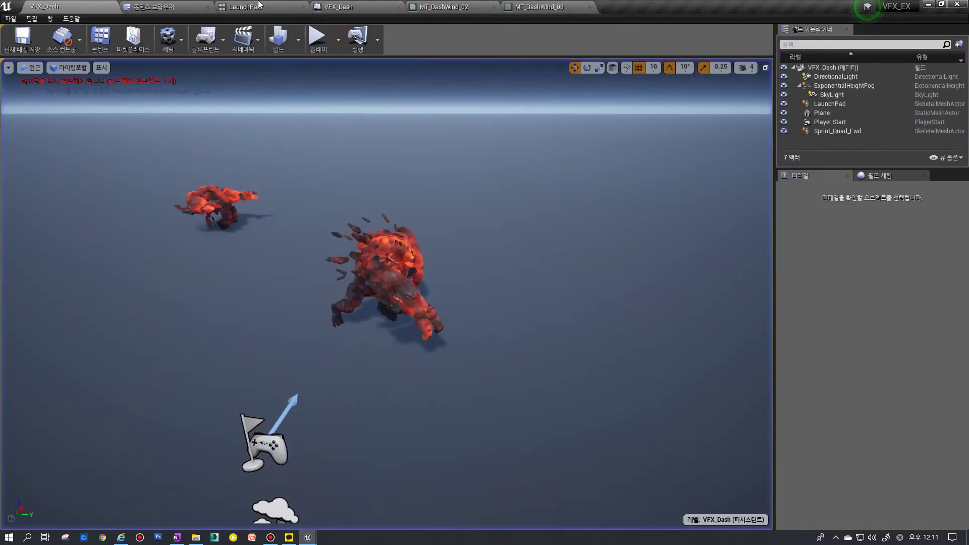
Check the PT_DashWindOnce_01 notify on the LaunchPad animation, selecting the spine_03 bone.
left_click(244, 6)
left_click(529, 207)
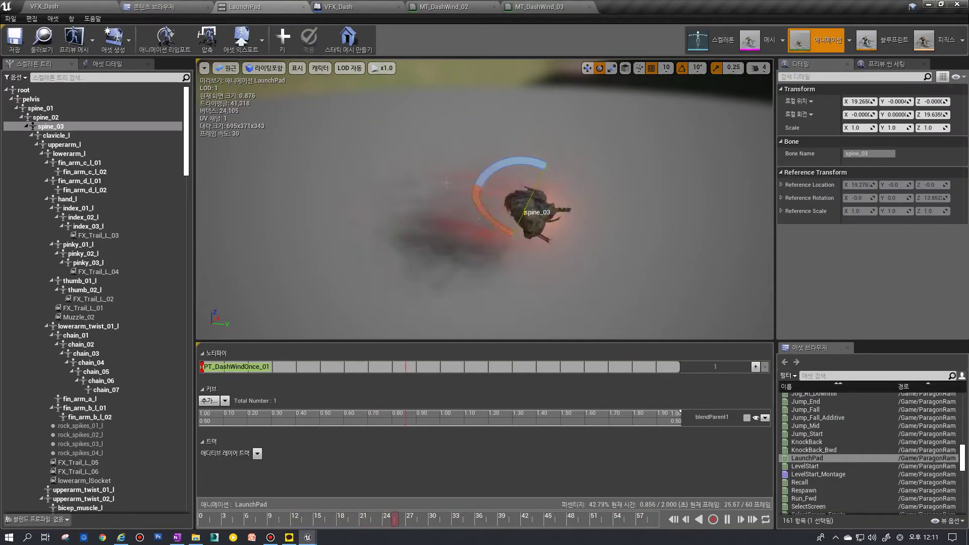
left_click(231, 368)
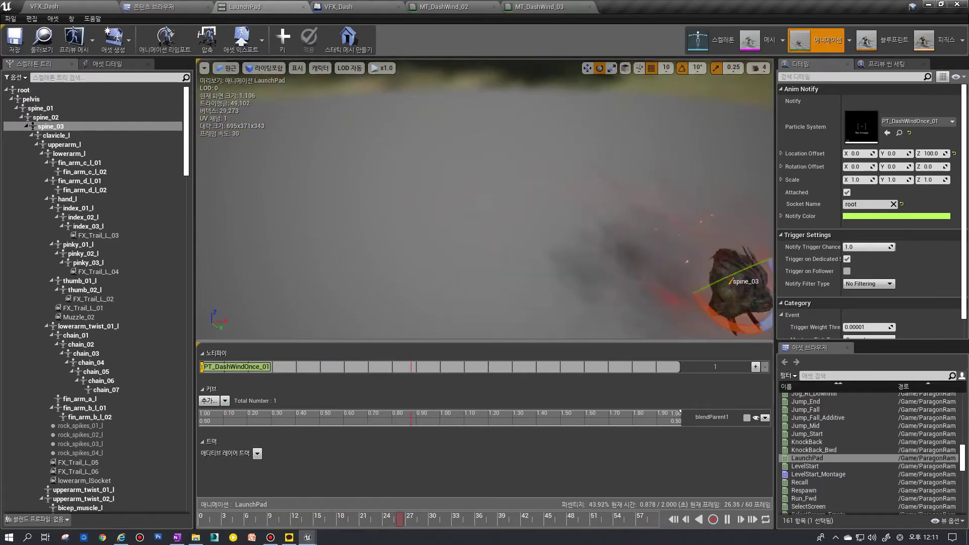
right_click_drag(303, 123, 303, 123)
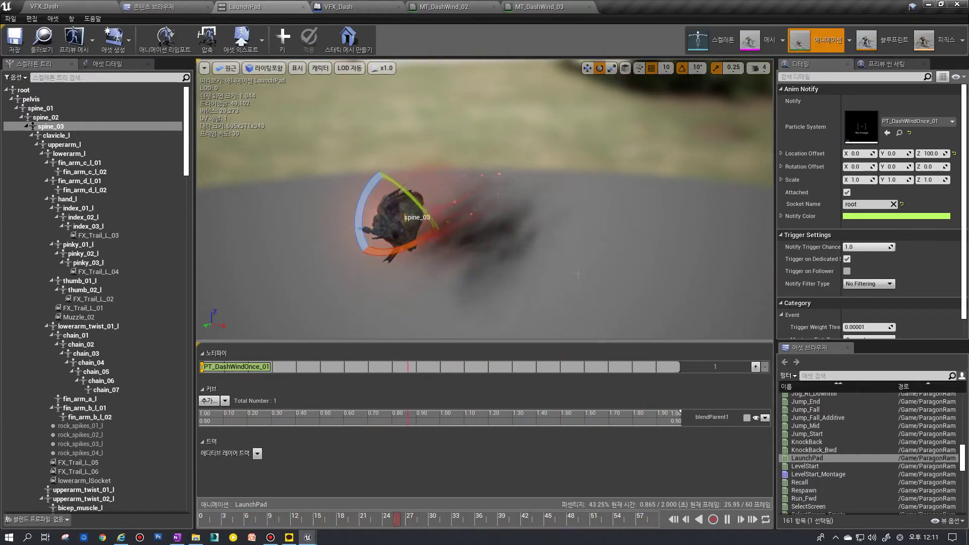
Playtest the VFX_Dash level again to review the effect.
left_click(45, 6)
left_click(320, 44)
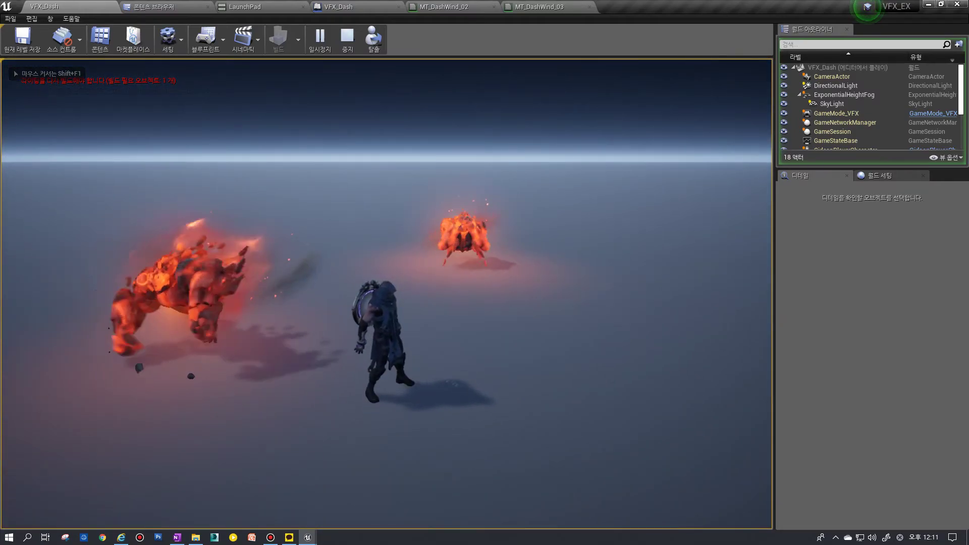
key("Escape")
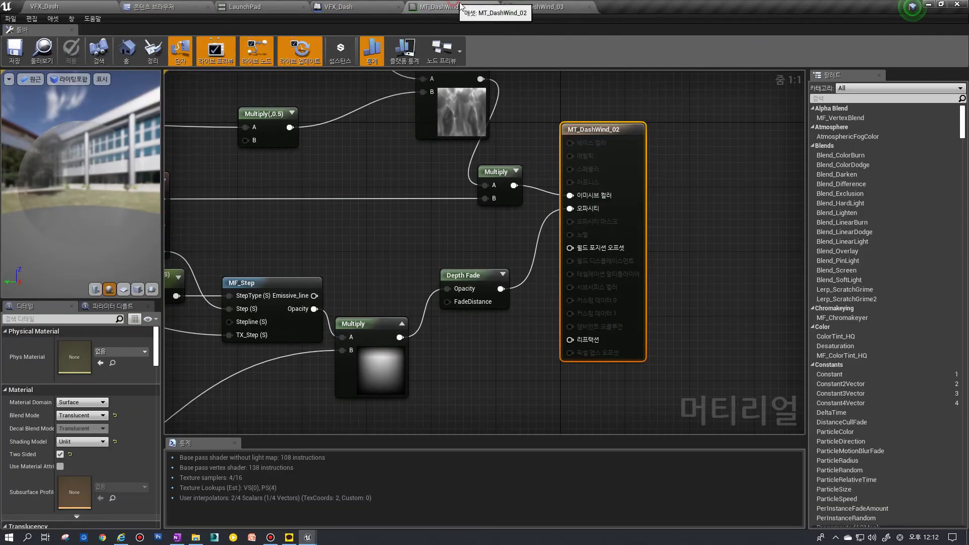
left_click(534, 7)
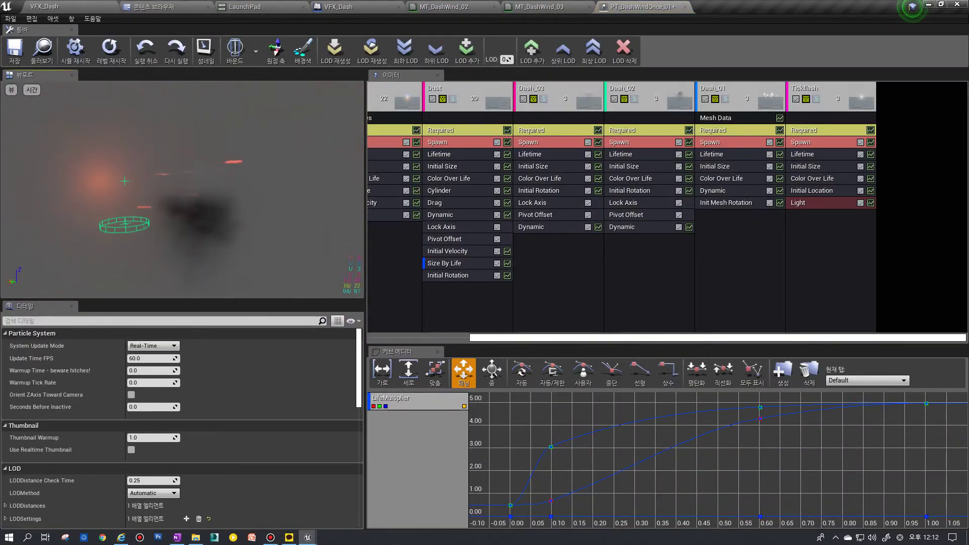
Adjust Dash_01's Pos_Y dynamic constant again and start the level with Alt+P.
scroll(237, 212, "down", 5)
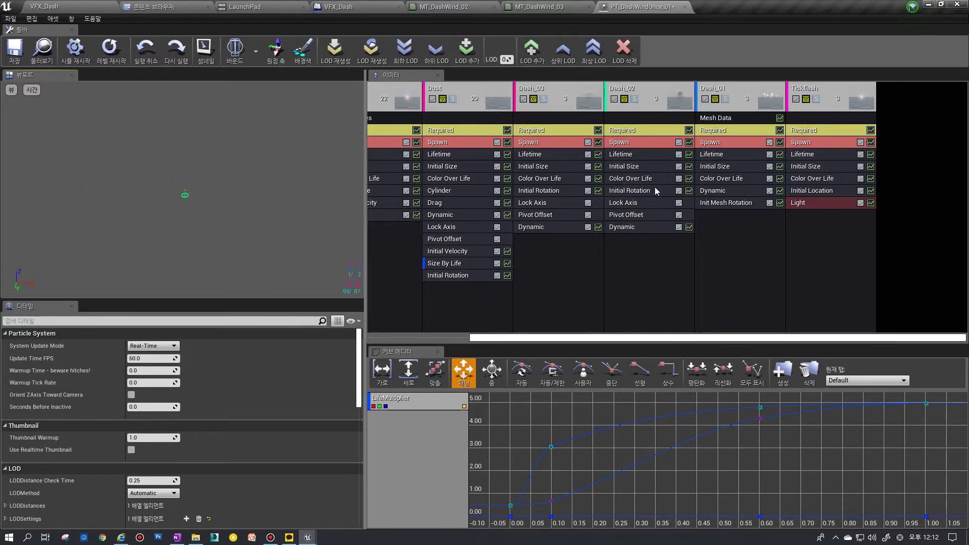
left_click(725, 194)
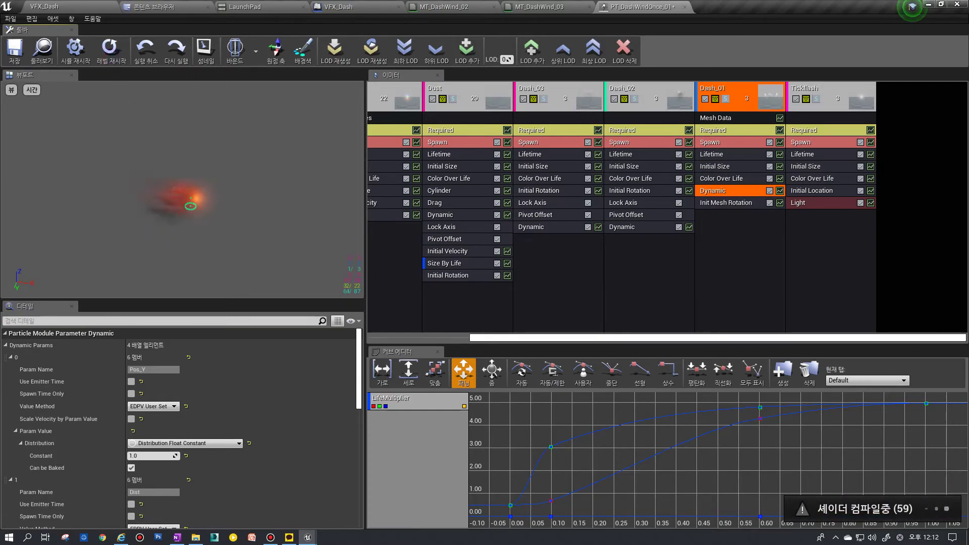
left_click(403, 243)
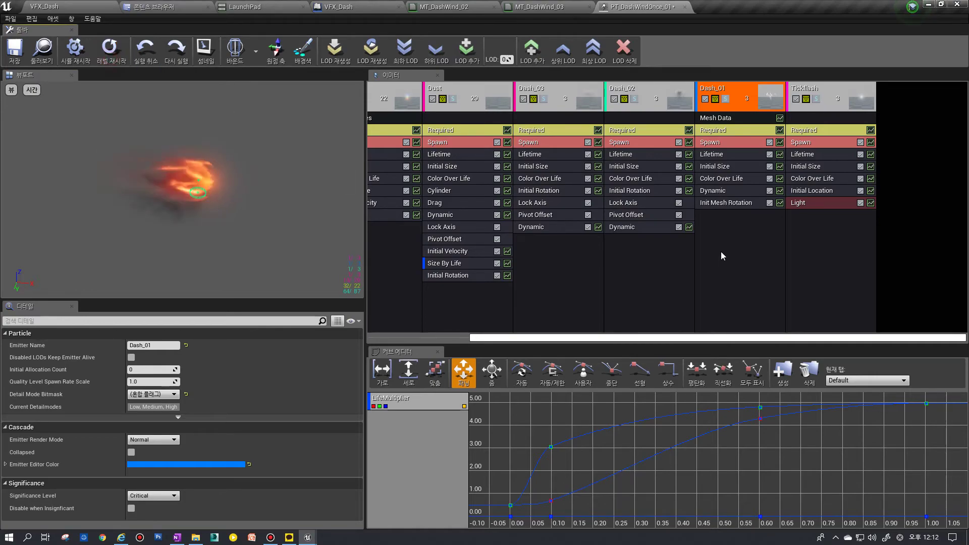
left_click(709, 191)
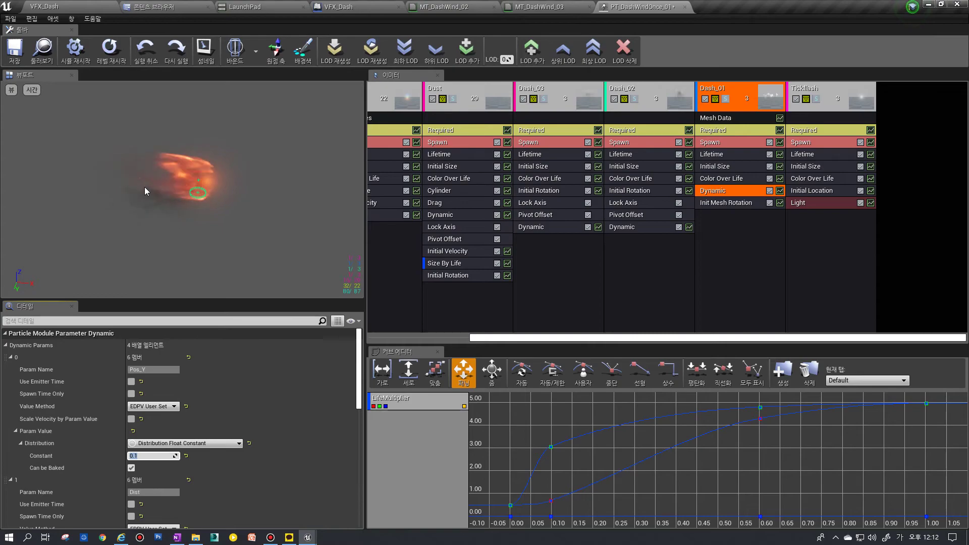
key("alt+p")
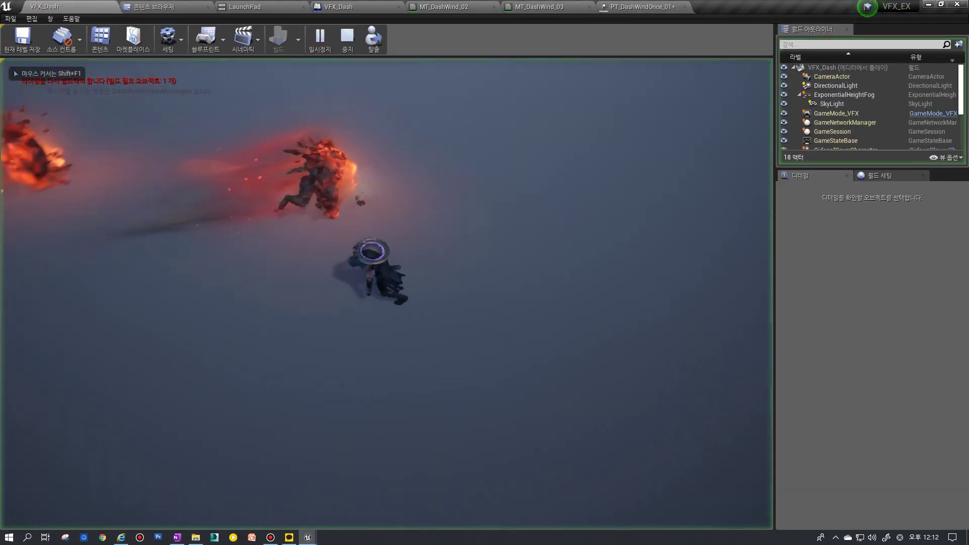